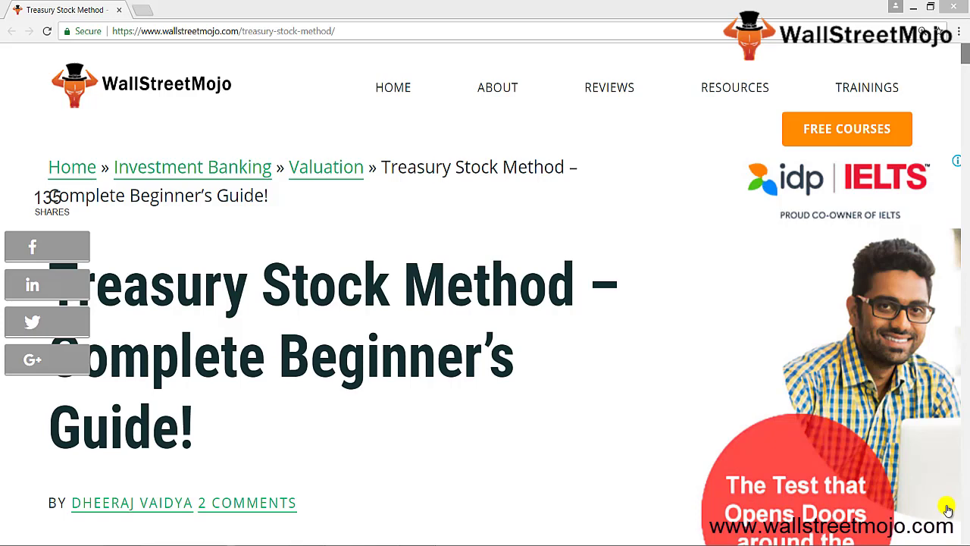
- Go from the article's stock options table to Excel, label F3 "Net income" and enter 2180 in G3
{"action": "scroll", "coordinate": [947, 510], "scroll_direction": "down", "scroll_amount": 15}
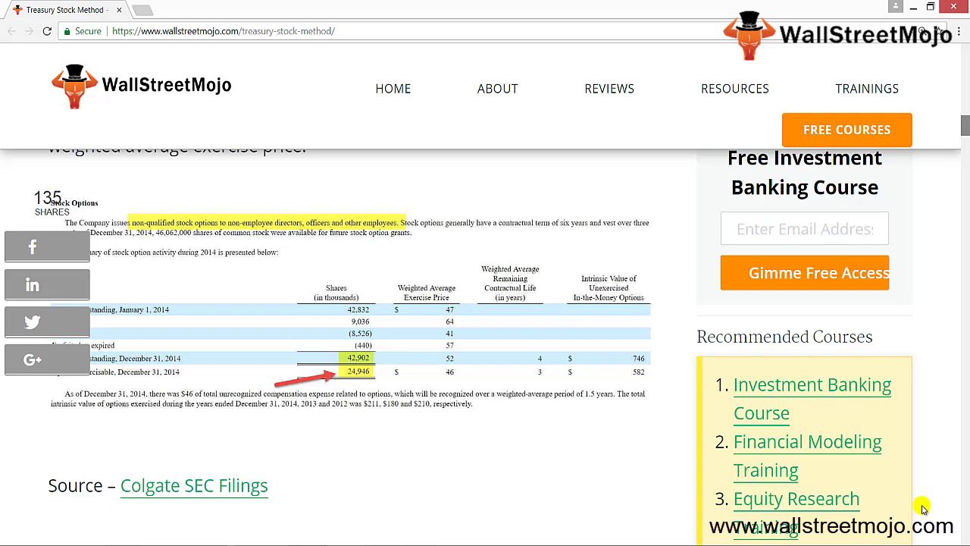
{"action": "scroll", "coordinate": [457, 537], "scroll_direction": "up", "scroll_amount": 1}
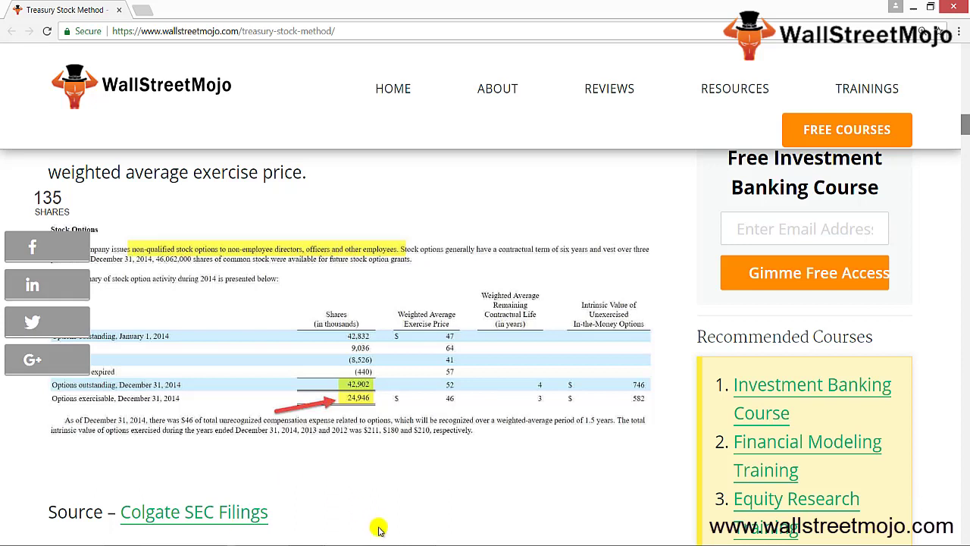
{"action": "key", "text": "alt+Tab"}
{"action": "left_click", "coordinate": [240, 152]}
{"action": "type", "text": "Net income"}
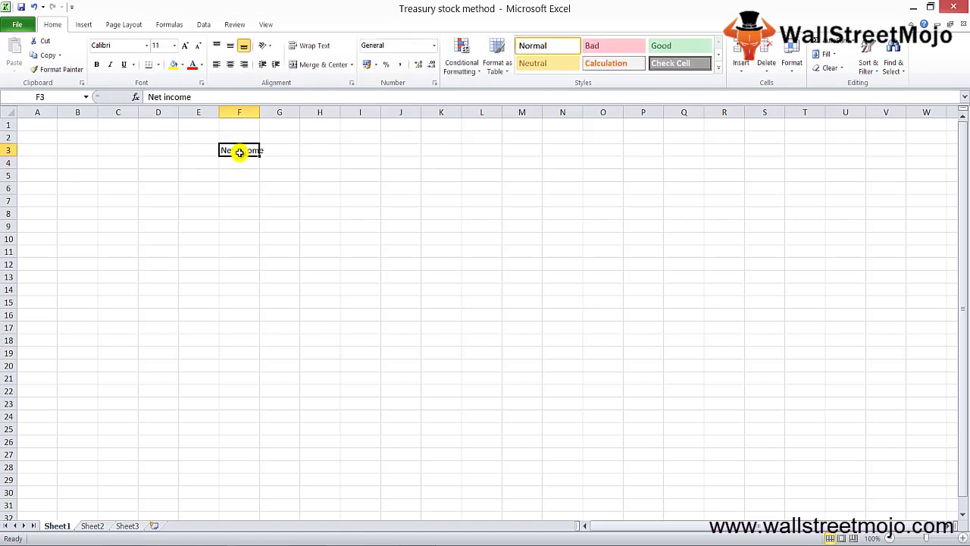
{"action": "key", "text": "Tab"}
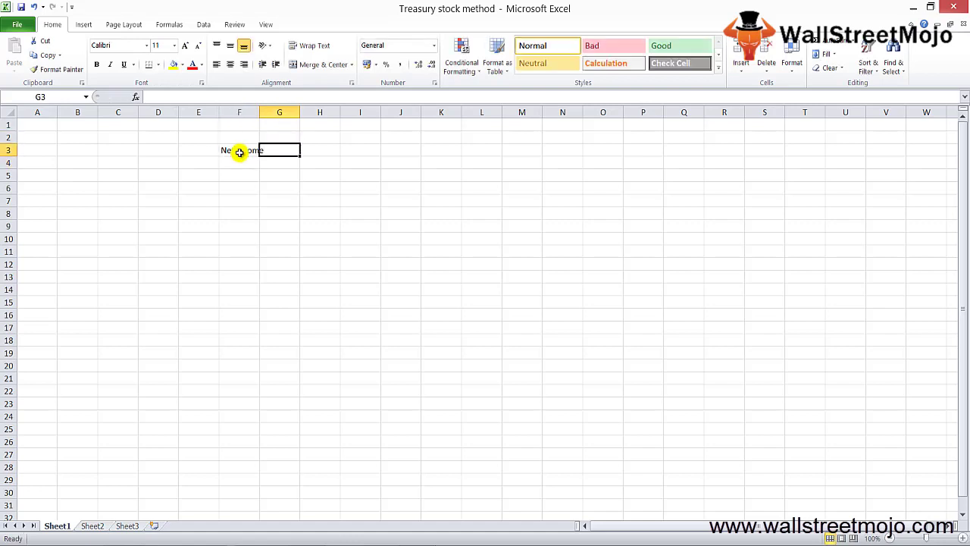
{"action": "type", "text": "2180"}
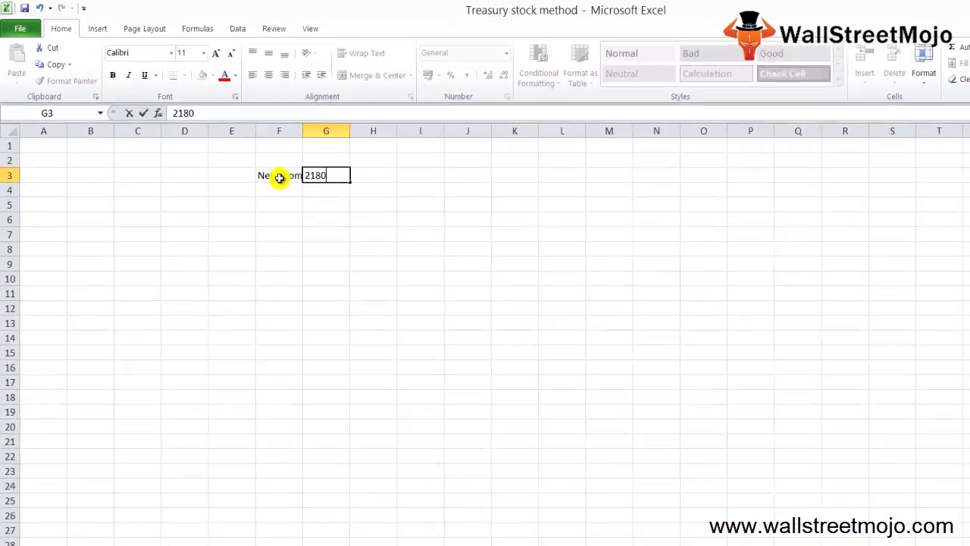
{"action": "key", "text": "Return"}
- Add the column heading "Mio" in cell G2 above the net income figure
{"action": "key", "text": "Left"}
{"action": "key", "text": "Up"}
{"action": "key", "text": "Up"}
{"action": "key", "text": "Right"}
{"action": "type", "text": "Mio"}
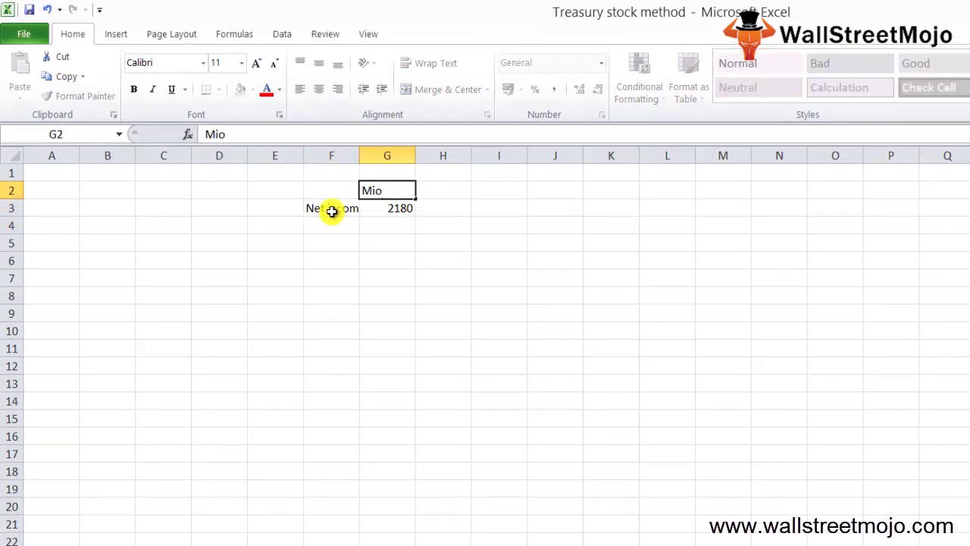
{"action": "key", "text": "Return"}
- Label F4 "O/s Shares" and enter the formula =915.1+24.946 in G4
{"action": "key", "text": "Down"}
{"action": "key", "text": "Left"}
{"action": "type", "text": "O/s"}
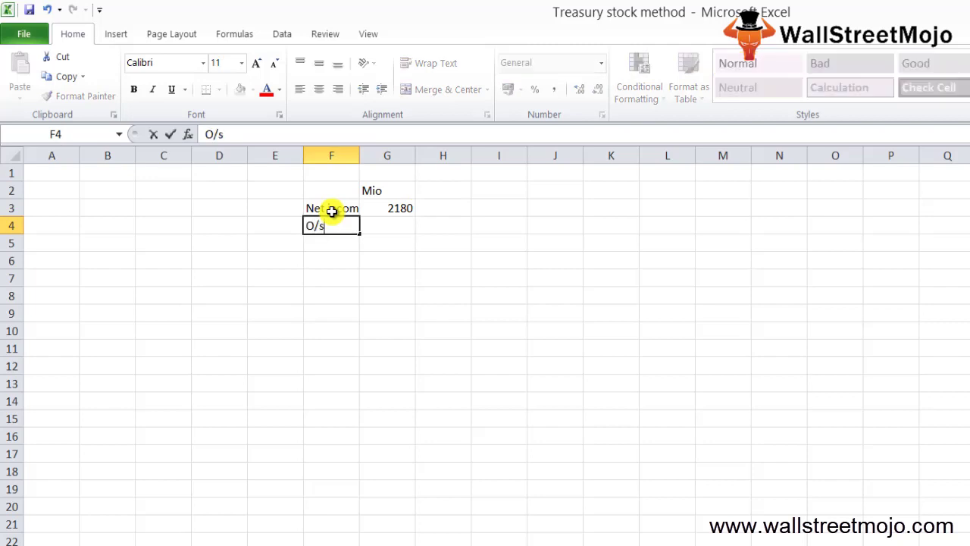
{"action": "type", "text": " Shares"}
{"action": "key", "text": "Return"}
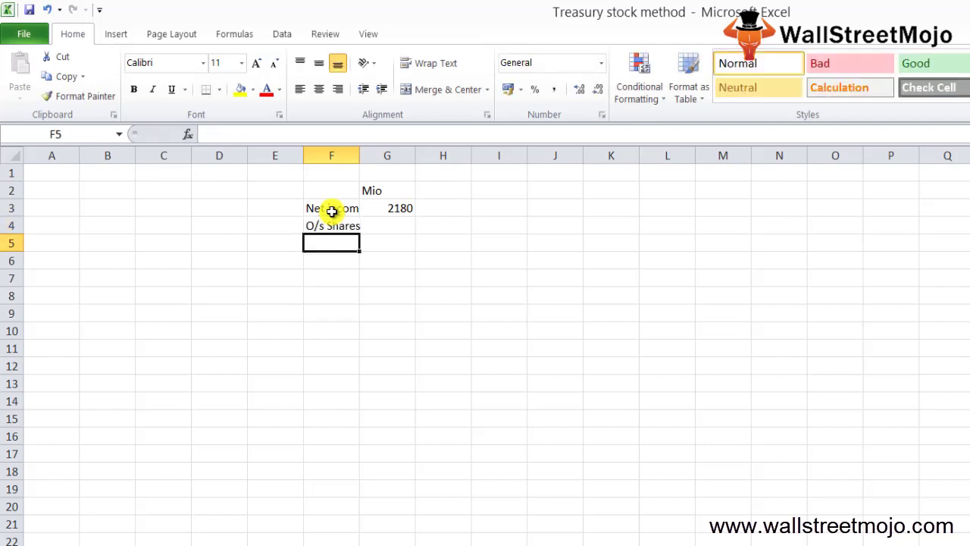
{"action": "key", "text": "Up"}
{"action": "key", "text": "Right"}
{"action": "key", "text": "F2"}
{"action": "type", "text": "=915."}
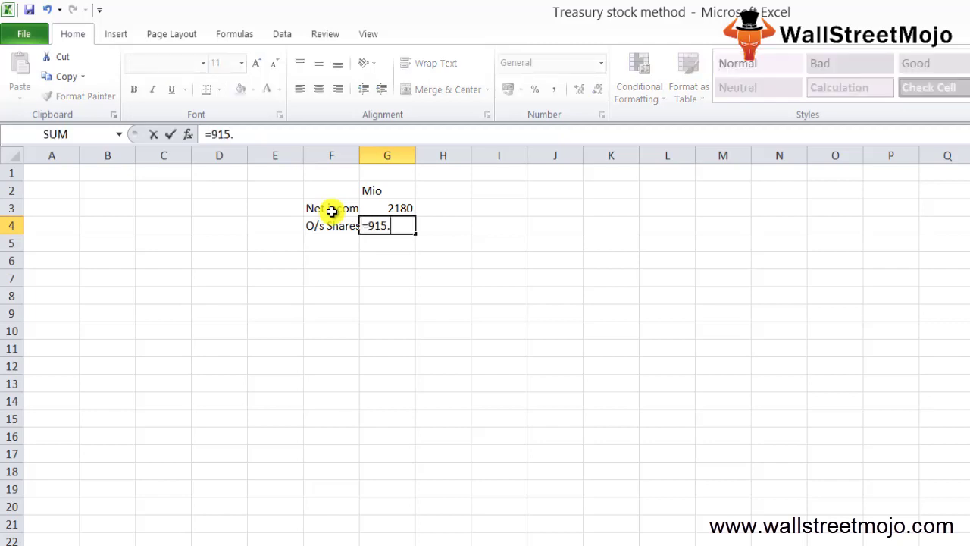
{"action": "type", "text": "1+24.946"}
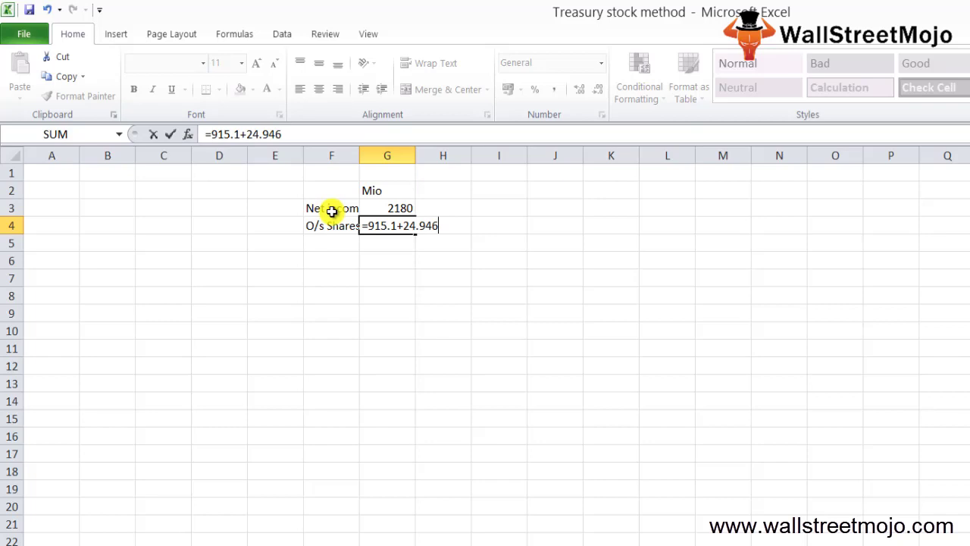
{"action": "key", "text": "Return"}
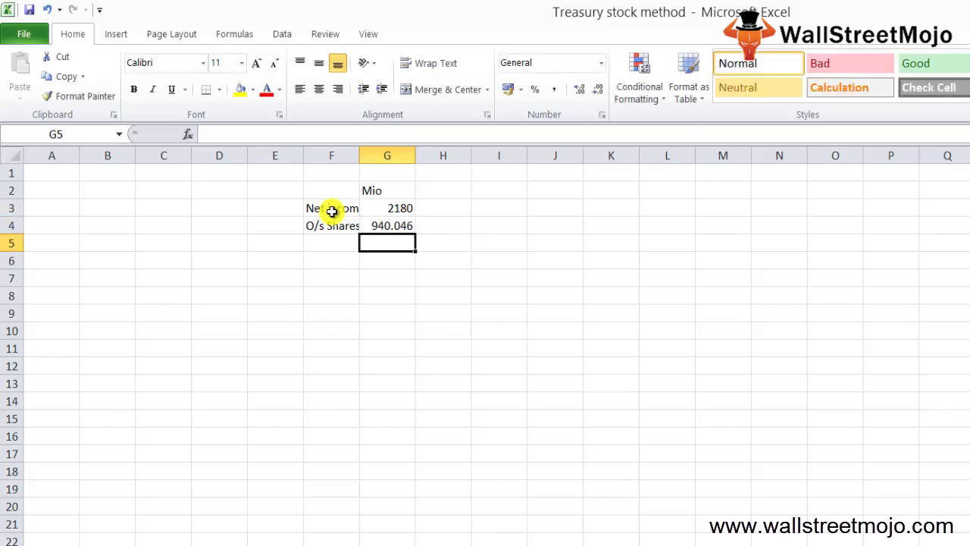
- Label F5 "Diluted EPS" and calculate it in G5 with the formula =G3/G4
{"action": "key", "text": "Left"}
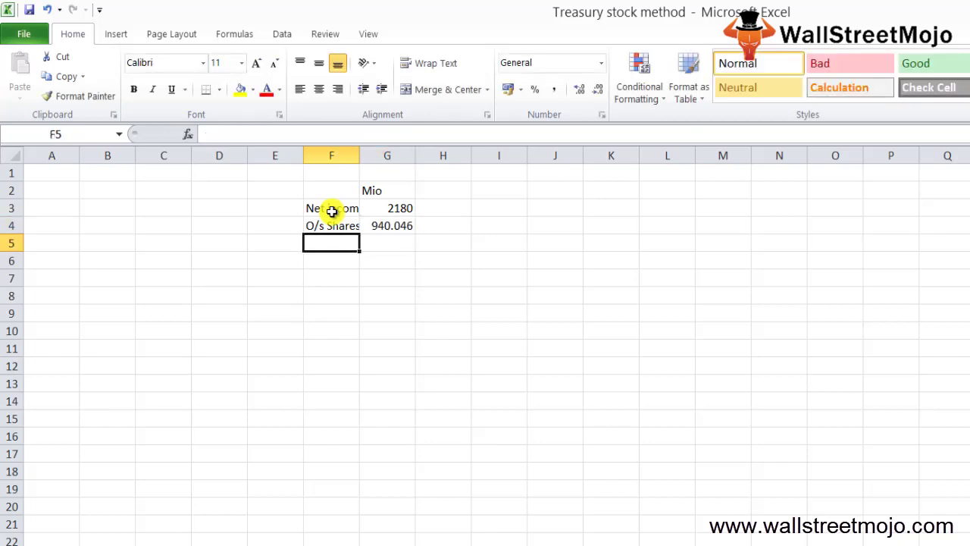
{"action": "type", "text": "Diluted"}
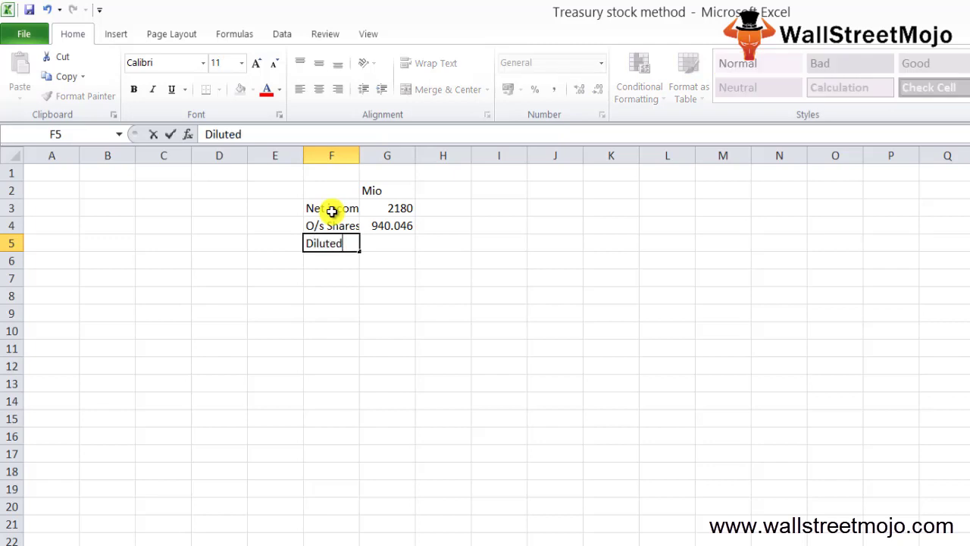
{"action": "type", "text": " EPS"}
{"action": "key", "text": "Return"}
{"action": "key", "text": "Up"}
{"action": "key", "text": "Right"}
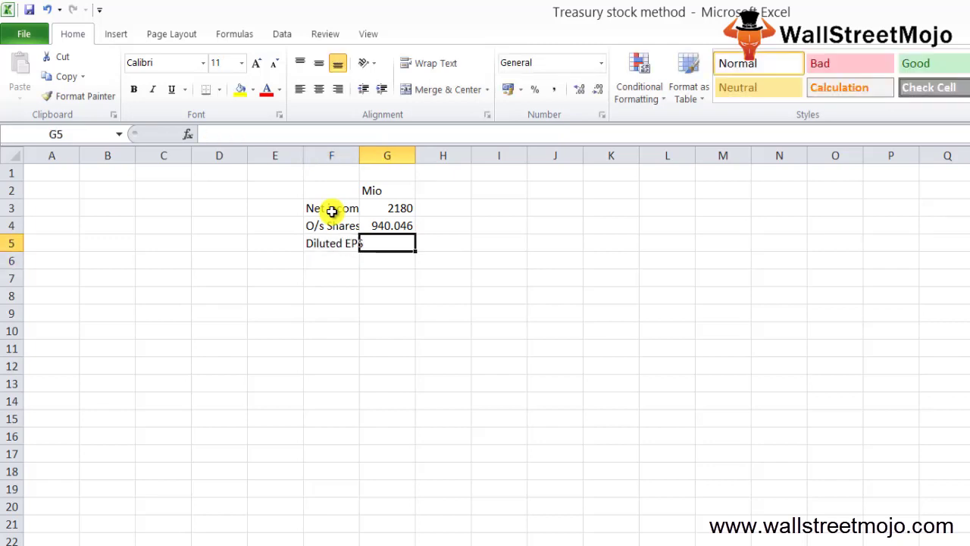
{"action": "type", "text": "=G3/G4"}
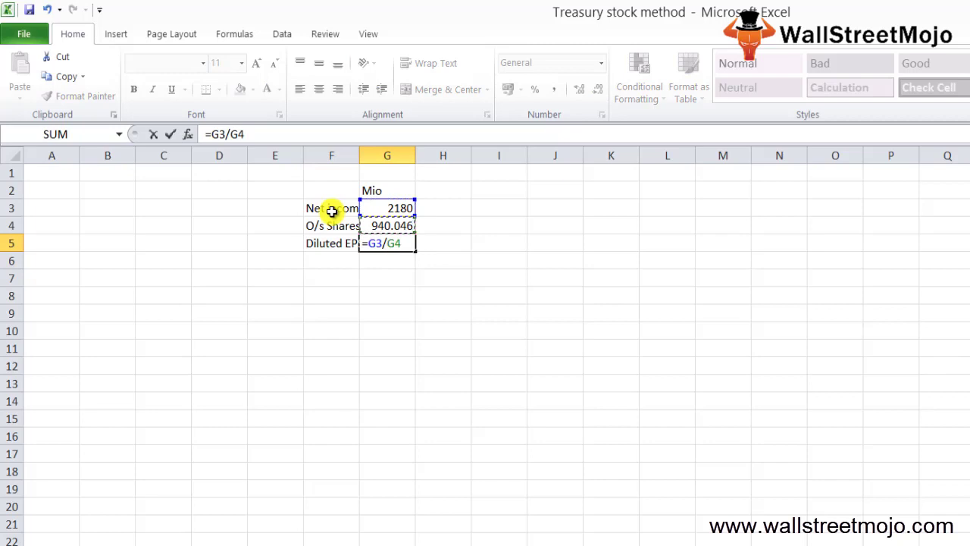
{"action": "key", "text": "Return"}
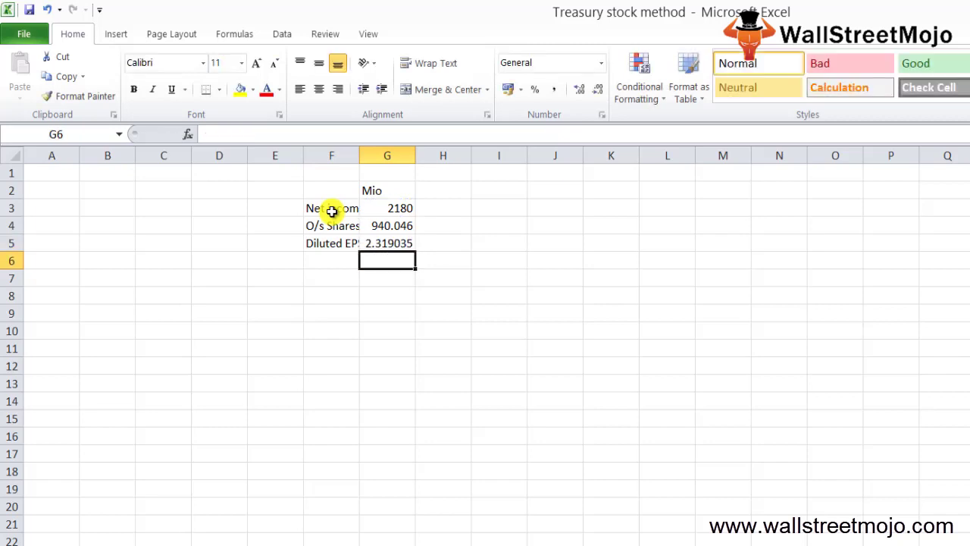
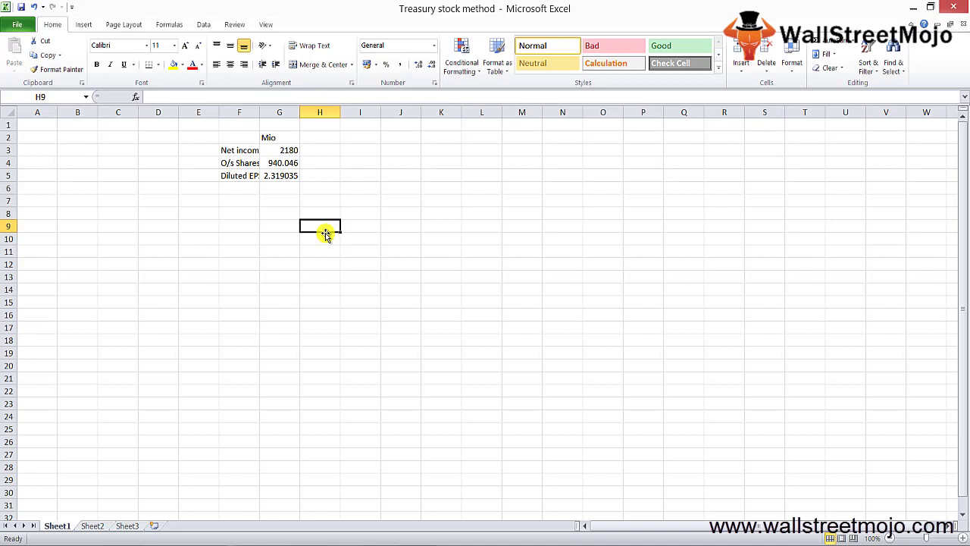
- Start a second block by labelling F9 "Net Income" and entering 250000 in G9
{"action": "key", "text": "Left"}
{"action": "key", "text": "Left"}
{"action": "type", "text": "Net Income"}
{"action": "key", "text": "Right"}
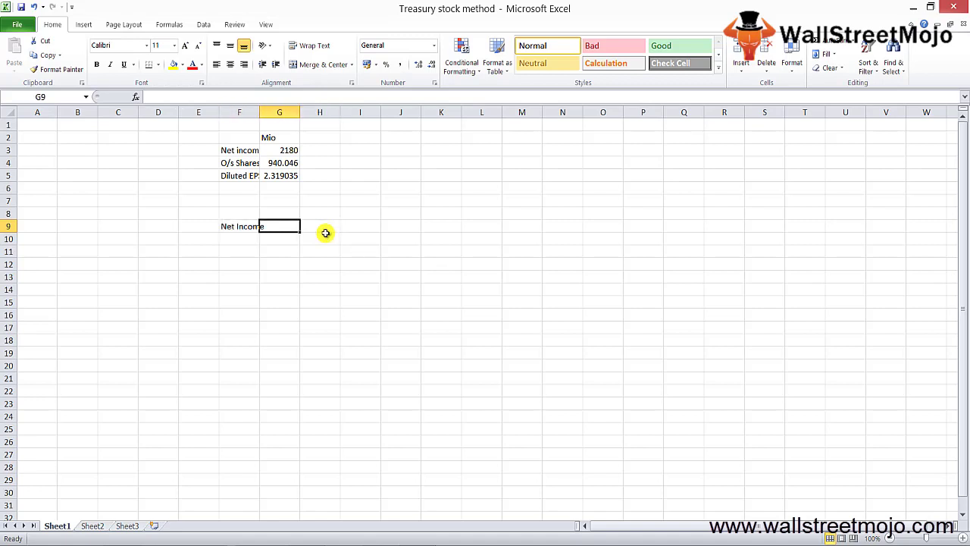
{"action": "type", "text": "250000"}
{"action": "key", "text": "Return"}
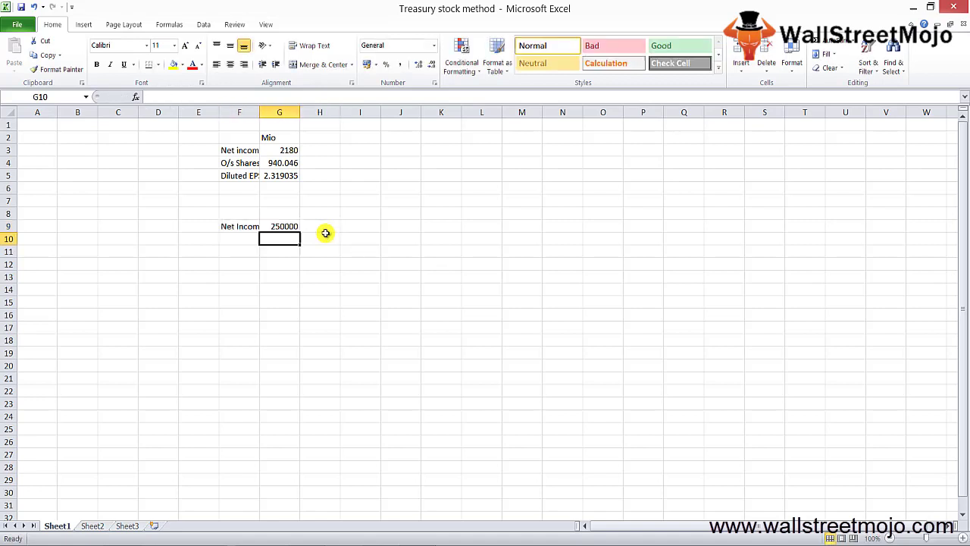
- Enter 100000 in G10 and label F10 "No of Share", correcting the mistyped word
{"action": "key", "text": "Left"}
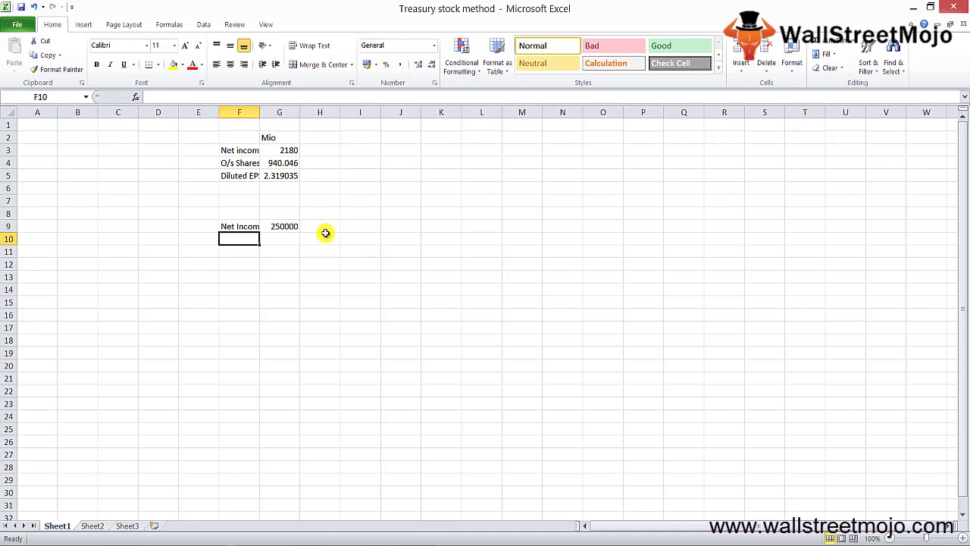
{"action": "key", "text": "Right"}
{"action": "type", "text": "100000"}
{"action": "key", "text": "Left"}
{"action": "type", "text": "No o"}
{"action": "type", "text": "f Sh"}
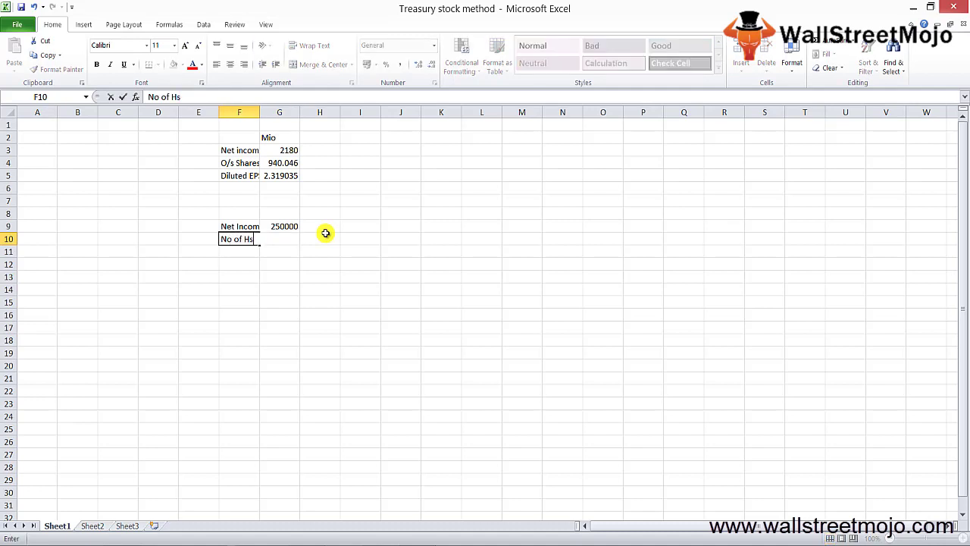
{"action": "key", "text": "BackSpace"}
{"action": "key", "text": "BackSpace"}
{"action": "type", "text": "Share"}
{"action": "key", "text": "Return"}
{"action": "key", "text": "F2"}
{"action": "key", "text": "Tab"}
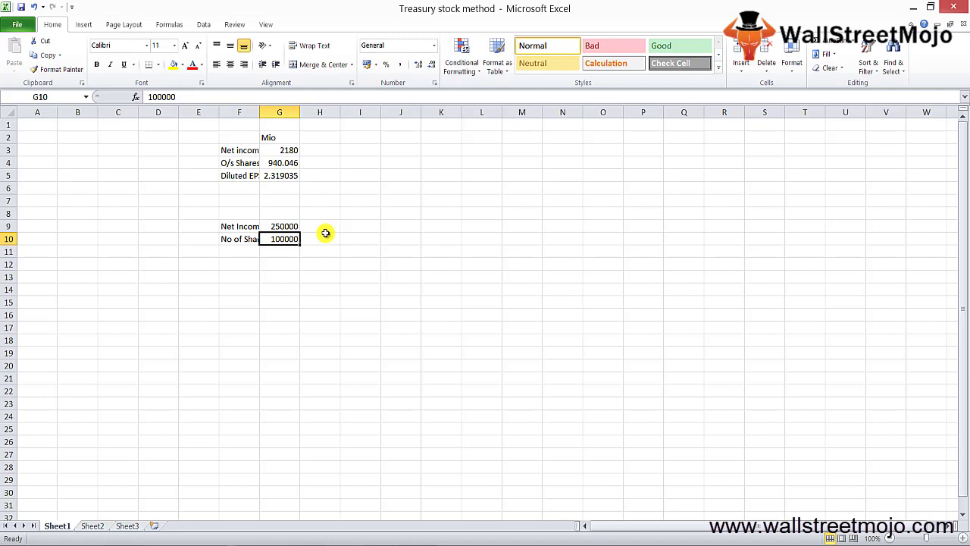
- Label F11 "Strike Price" and enter 2 in G11
{"action": "key", "text": "Down"}
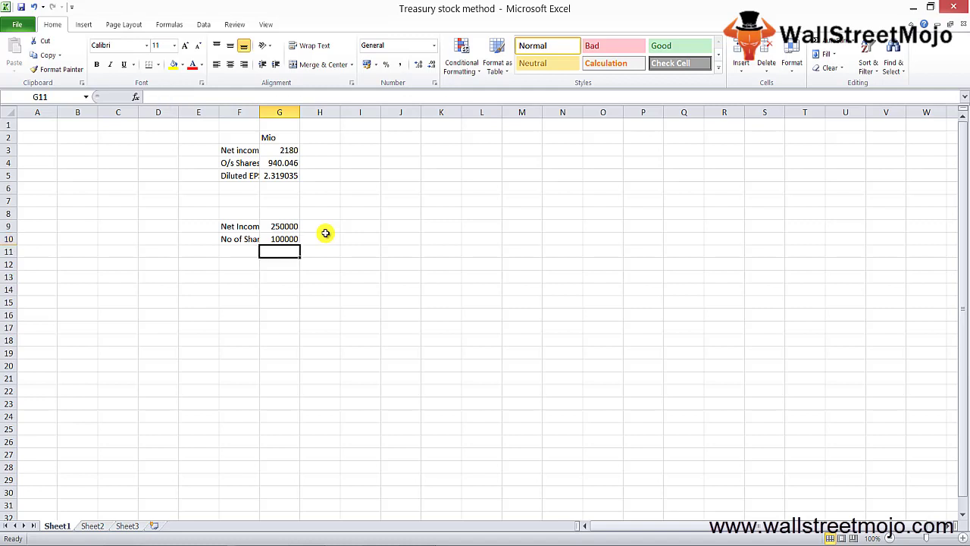
{"action": "key", "text": "Left"}
{"action": "type", "text": "Strike Price"}
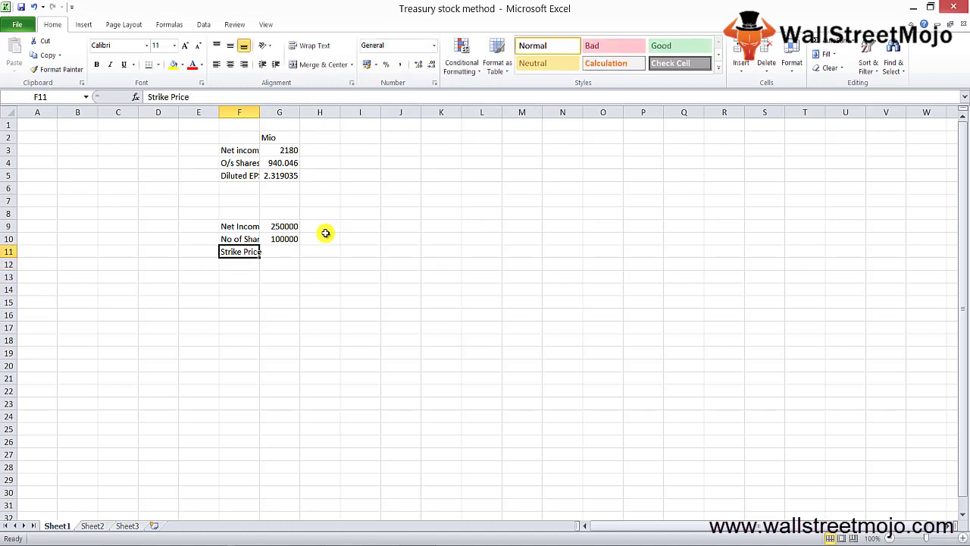
{"action": "key", "text": "Right"}
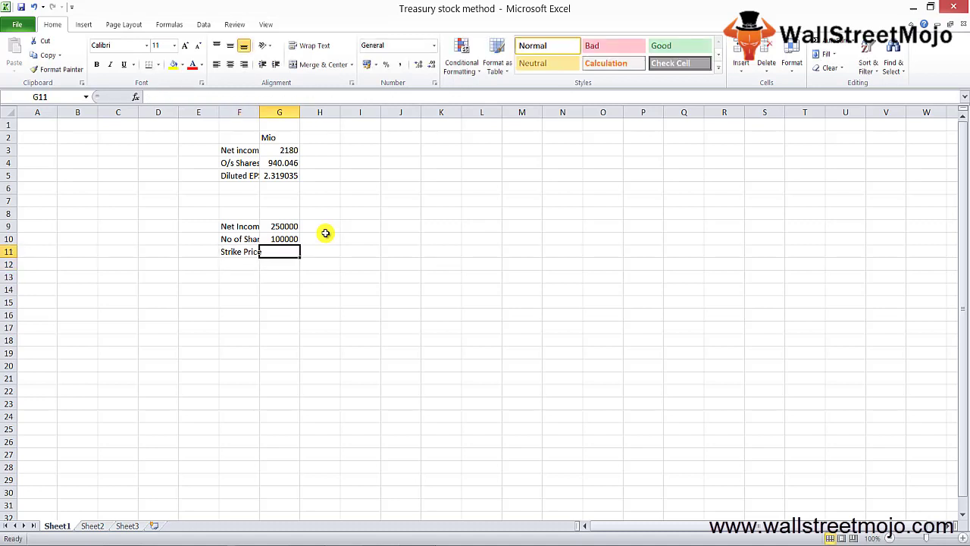
{"action": "type", "text": "@"}
{"action": "key", "text": "Return"}
{"action": "key", "text": "Up"}
{"action": "type", "text": "2"}
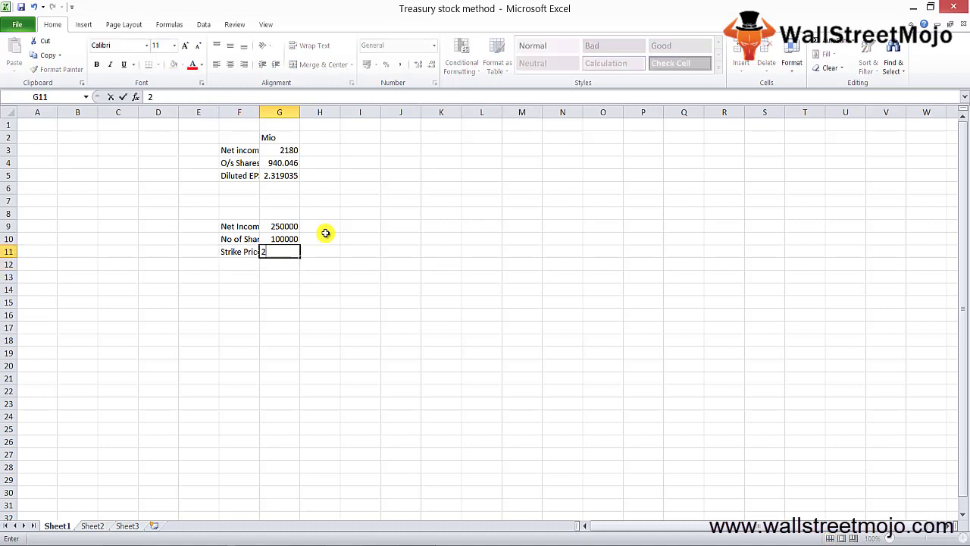
{"action": "key", "text": "Return"}
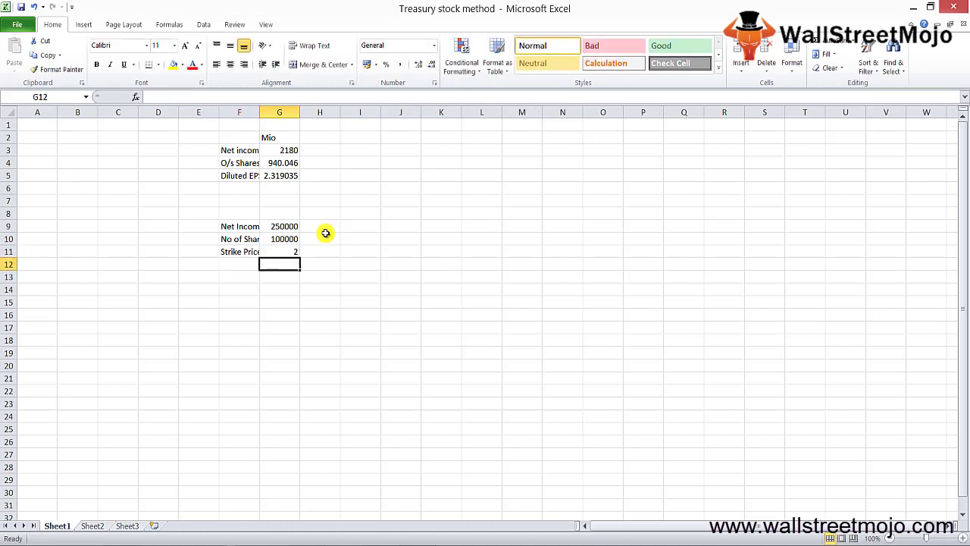
- Label F12 "CMP" and enter 2.5 in G12
{"action": "key", "text": "Left"}
{"action": "type", "text": "CMP"}
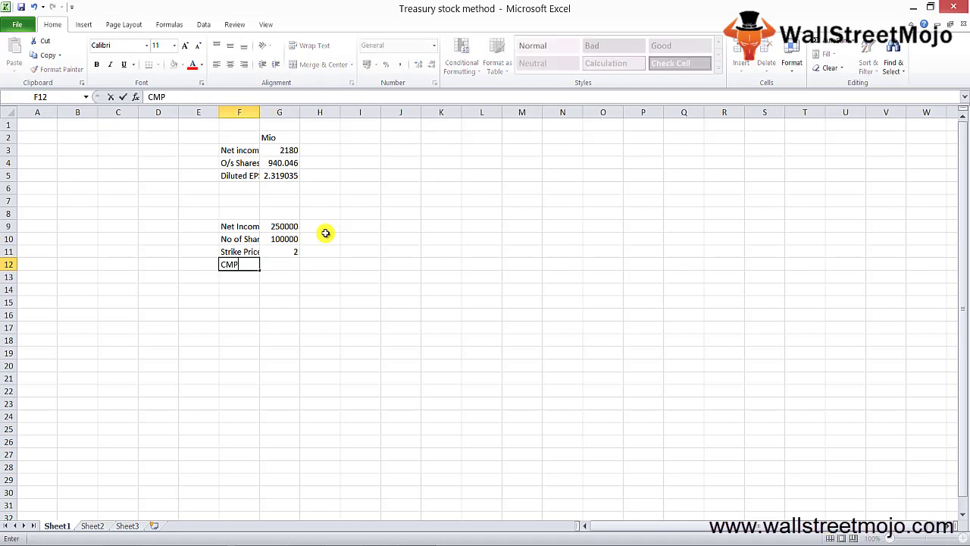
{"action": "key", "text": "Right"}
{"action": "type", "text": "2.5"}
{"action": "key", "text": "Return"}
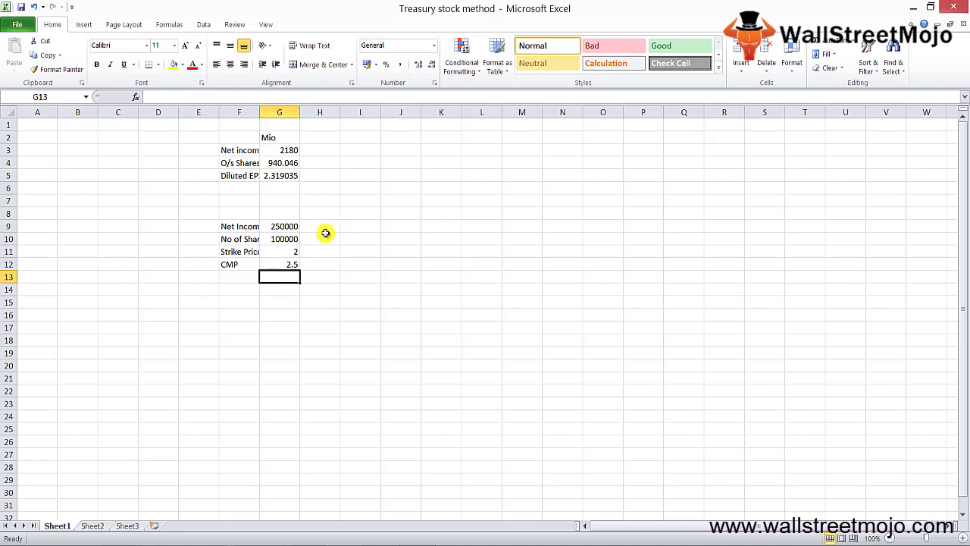
- Label F13 "Tax Rate" and enter 40% in G13
{"action": "key", "text": "Left"}
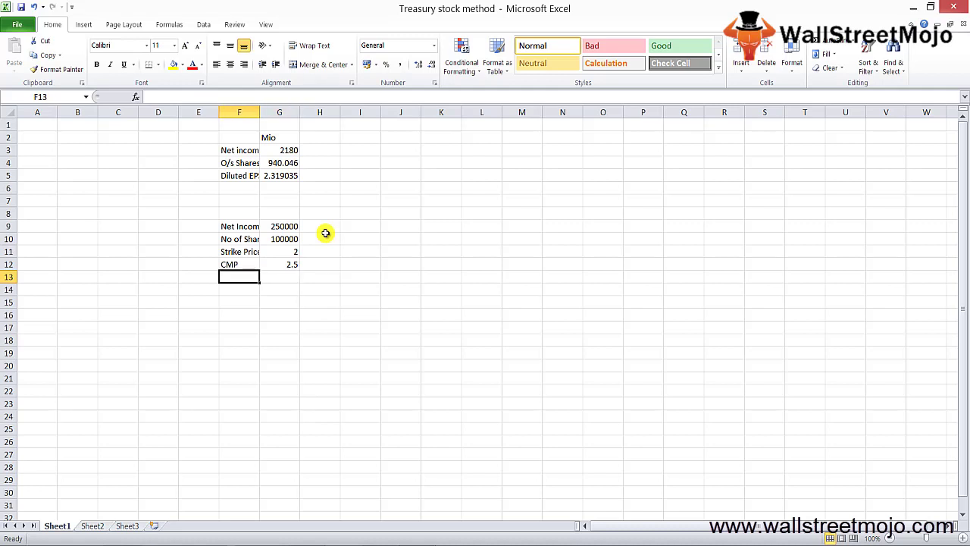
{"action": "type", "text": "Tax Rate"}
{"action": "key", "text": "Right"}
{"action": "type", "text": "40%"}
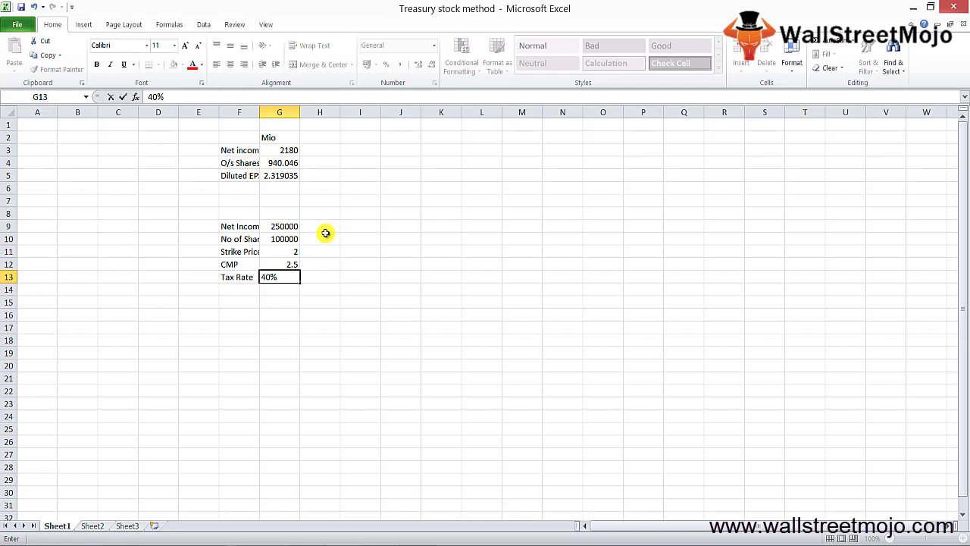
{"action": "key", "text": "Return"}
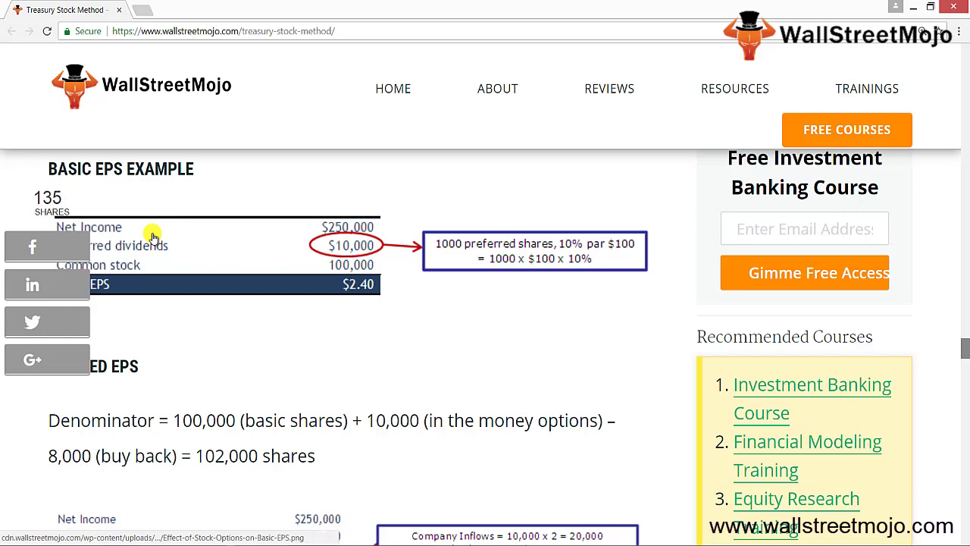
- Examine the basic and diluted EPS examples and Colgate's earnings per share note in the web article
{"action": "scroll", "coordinate": [152, 235], "scroll_direction": "down", "scroll_amount": 1}
{"action": "scroll", "coordinate": [152, 237], "scroll_direction": "down", "scroll_amount": 1}
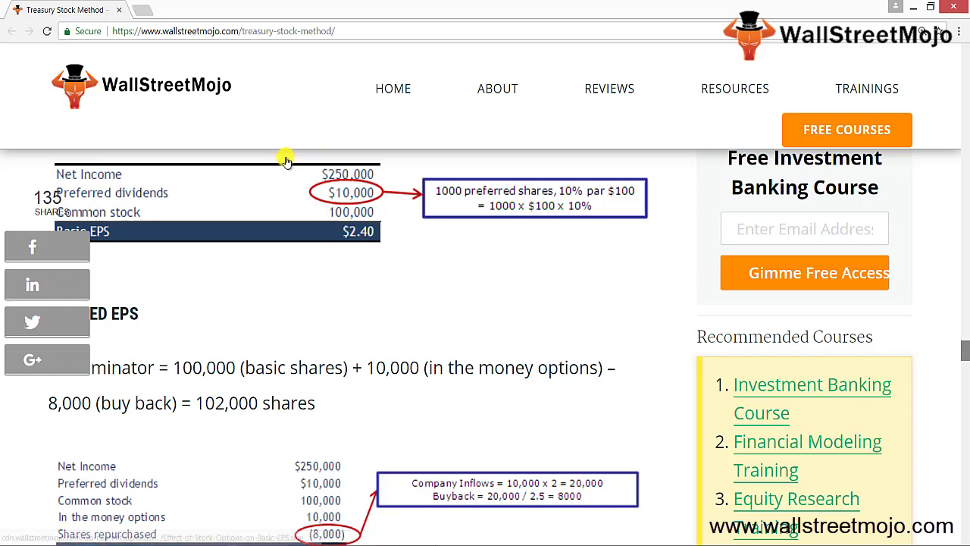
{"action": "scroll", "coordinate": [303, 326], "scroll_direction": "down", "scroll_amount": 1}
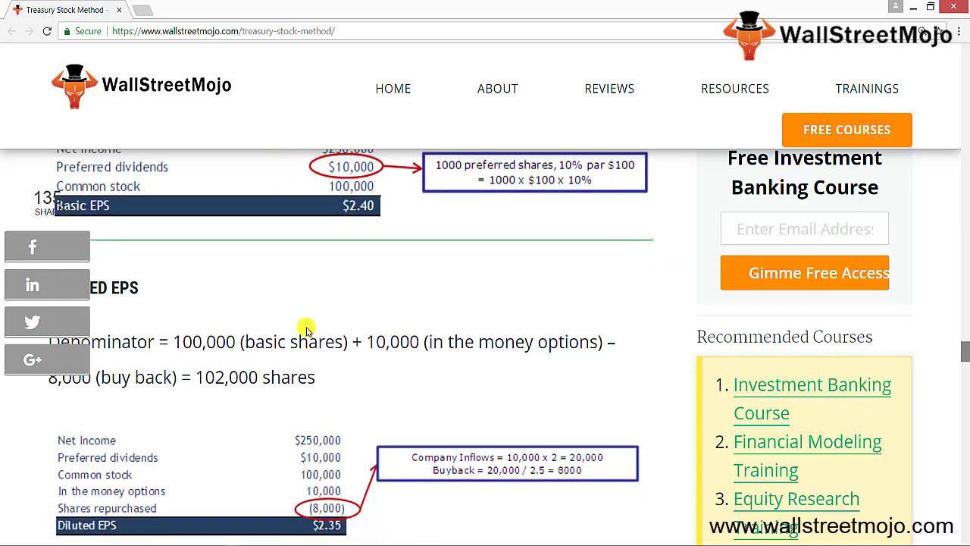
{"action": "scroll", "coordinate": [307, 330], "scroll_direction": "down", "scroll_amount": 1}
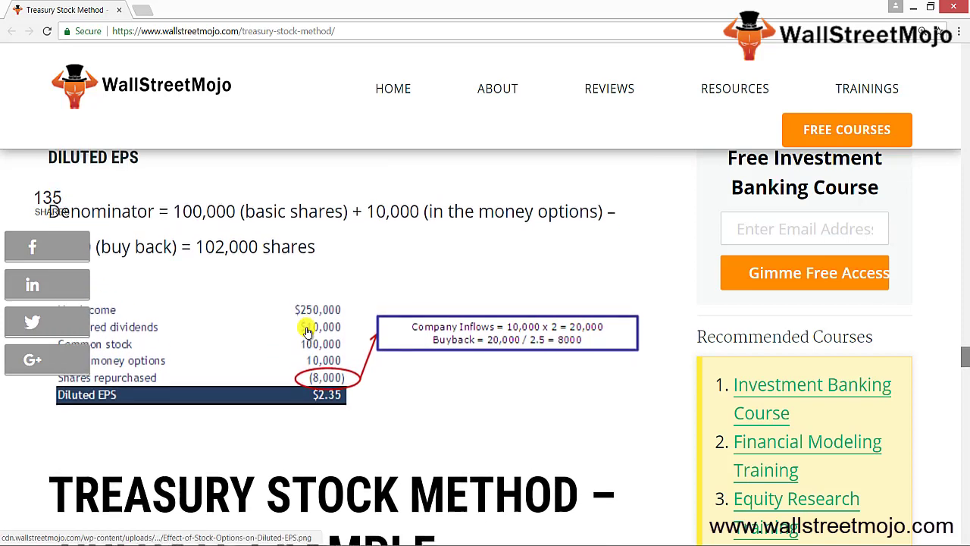
{"action": "scroll", "coordinate": [307, 331], "scroll_direction": "up", "scroll_amount": 1}
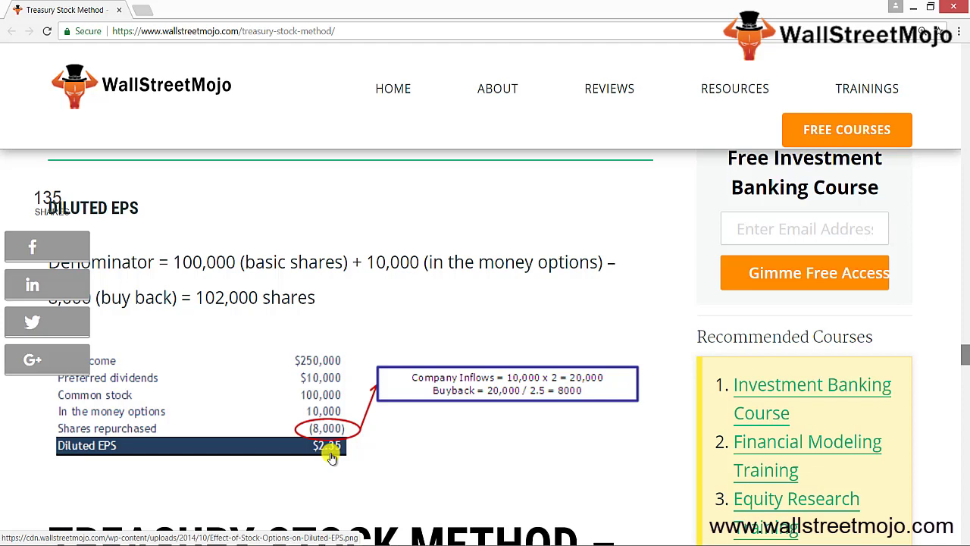
{"action": "scroll", "coordinate": [331, 454], "scroll_direction": "down", "scroll_amount": 5}
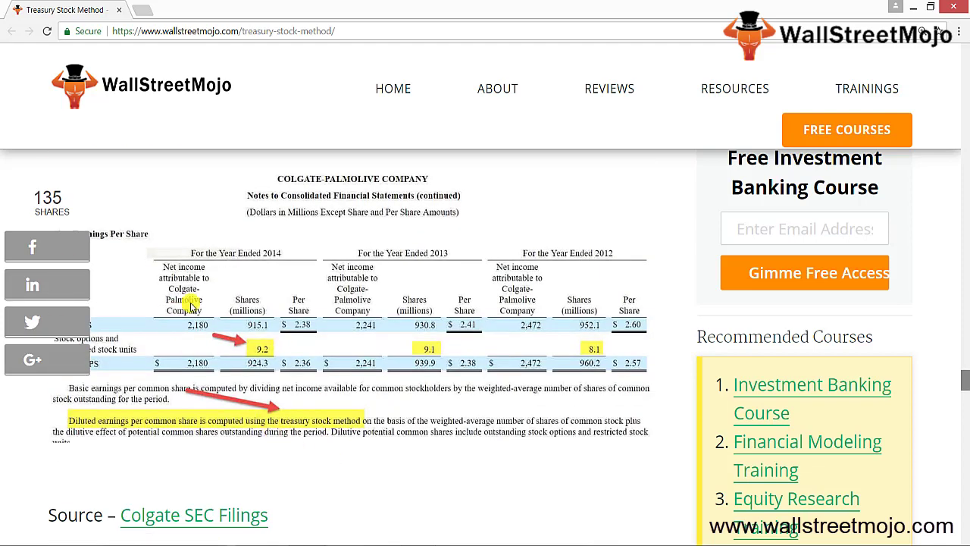